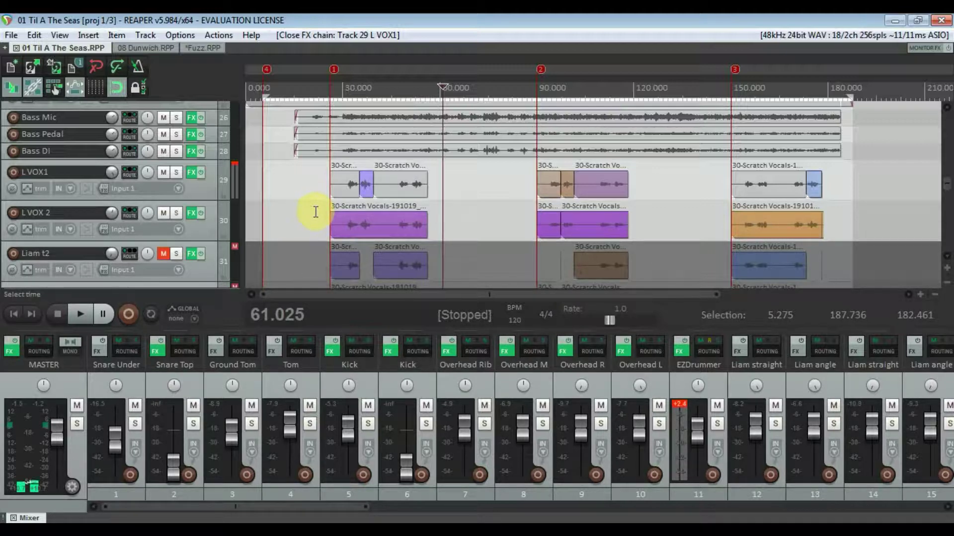
Select the Delay track, then the existing Reverb track, to show tracks 29-43 in the mixer.
{"action": "scroll", "coordinate": [196, 192], "scroll_direction": "down", "scroll_amount": 3}
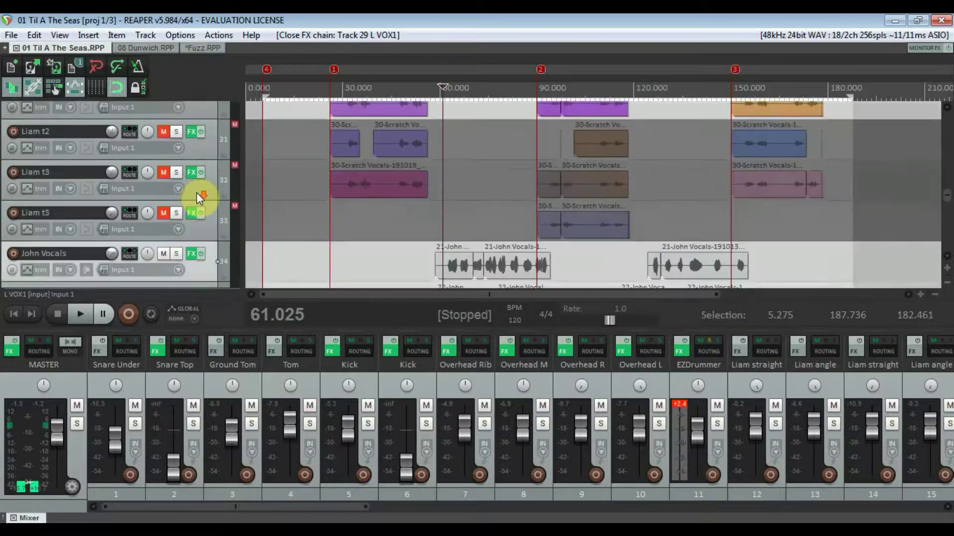
{"action": "scroll", "coordinate": [197, 192], "scroll_direction": "down", "scroll_amount": 10}
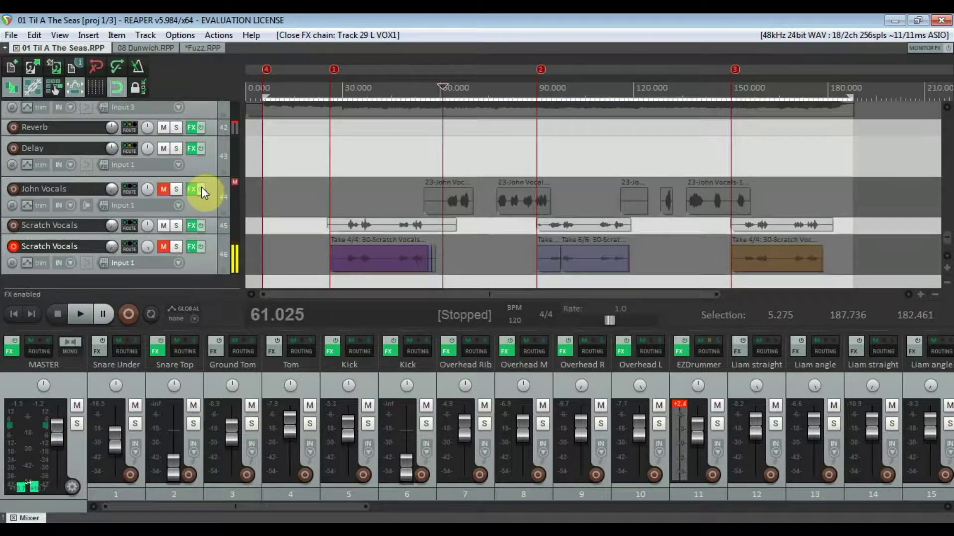
{"action": "scroll", "coordinate": [202, 196], "scroll_direction": "up", "scroll_amount": 12}
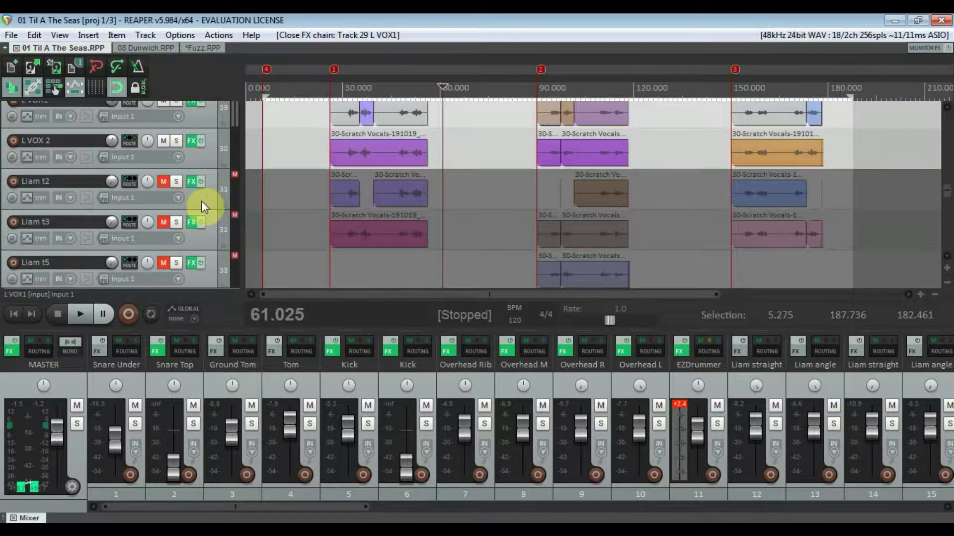
{"action": "scroll", "coordinate": [204, 204], "scroll_direction": "up", "scroll_amount": 12}
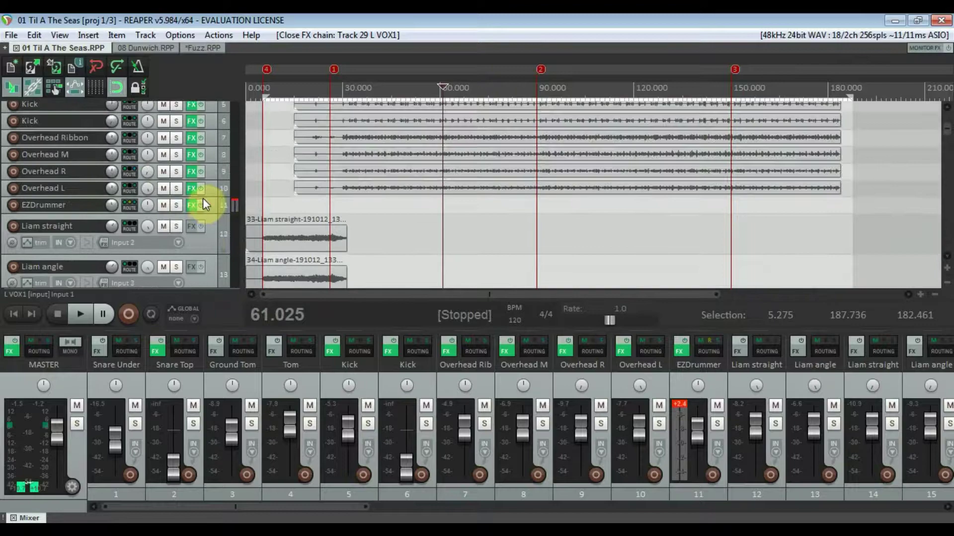
{"action": "scroll", "coordinate": [202, 198], "scroll_direction": "up", "scroll_amount": 3}
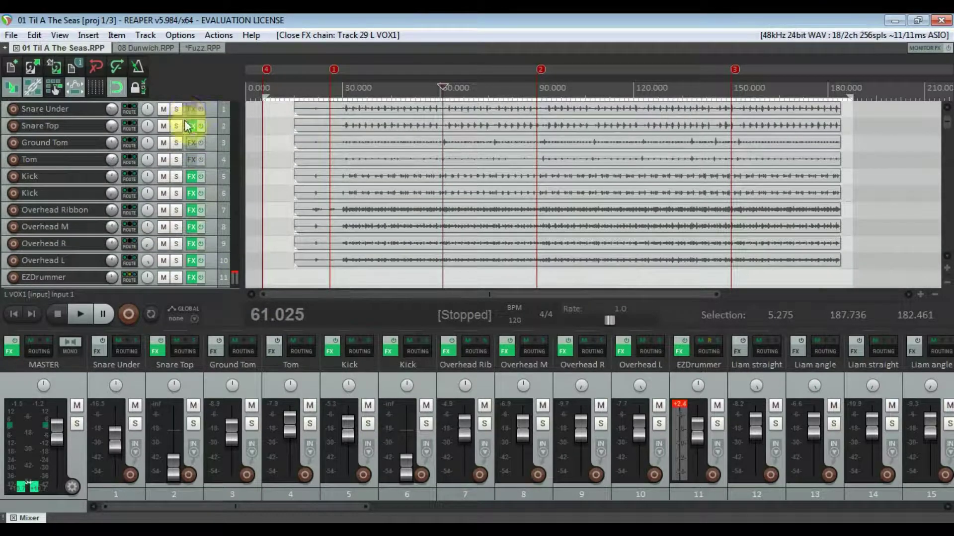
{"action": "scroll", "coordinate": [189, 119], "scroll_direction": "down", "scroll_amount": 8}
{"action": "scroll", "coordinate": [195, 121], "scroll_direction": "down", "scroll_amount": 15}
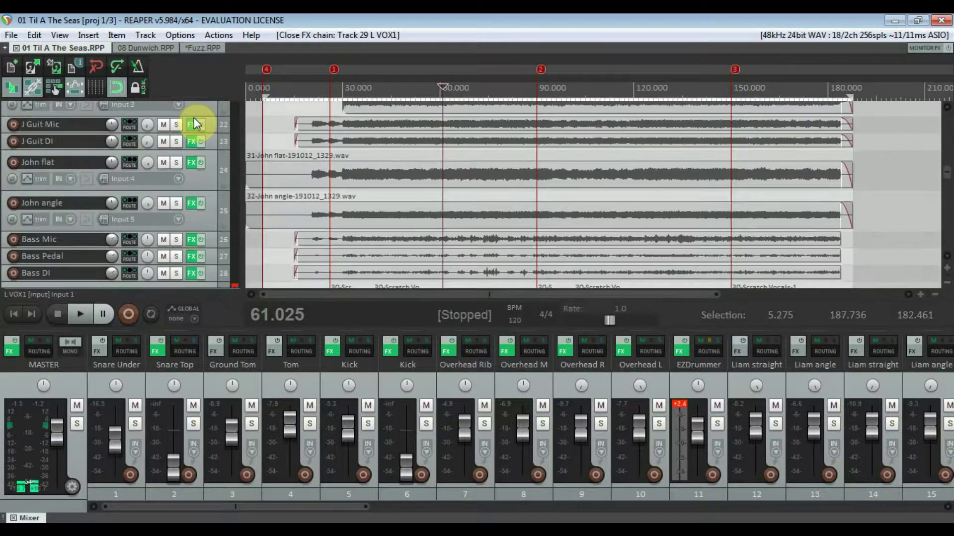
{"action": "scroll", "coordinate": [196, 118], "scroll_direction": "down", "scroll_amount": 5}
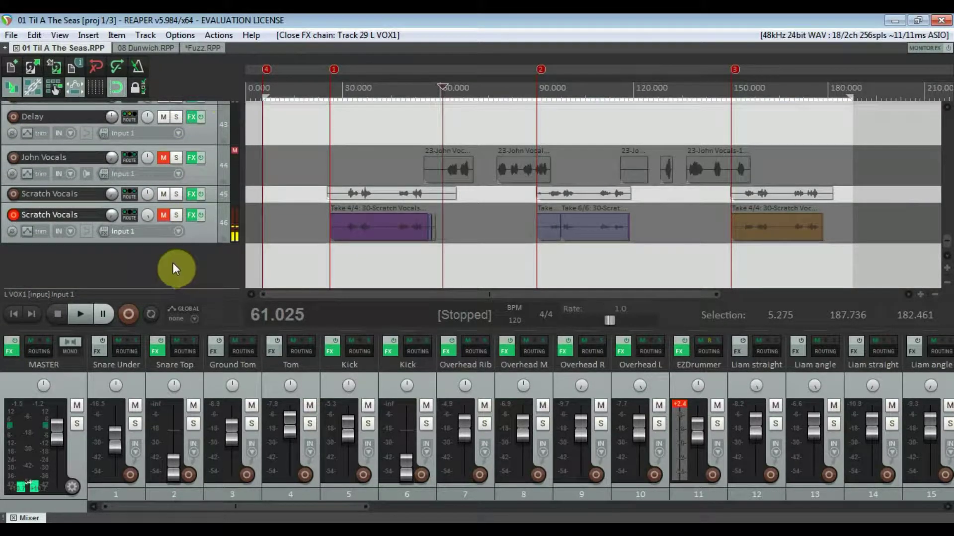
{"action": "scroll", "coordinate": [173, 263], "scroll_direction": "up", "scroll_amount": 3}
{"action": "scroll", "coordinate": [176, 269], "scroll_direction": "down", "scroll_amount": 1}
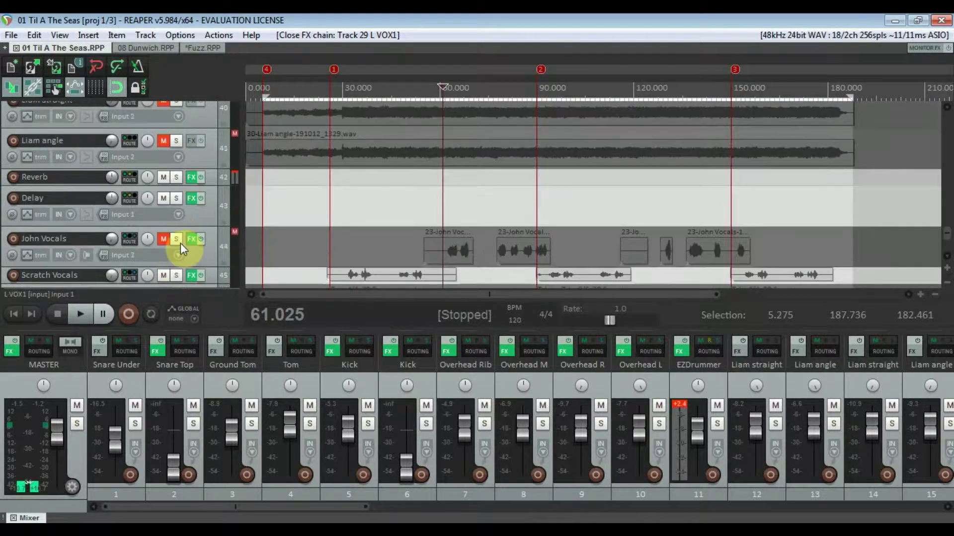
{"action": "left_click", "coordinate": [213, 177]}
{"action": "left_click", "coordinate": [207, 210]}
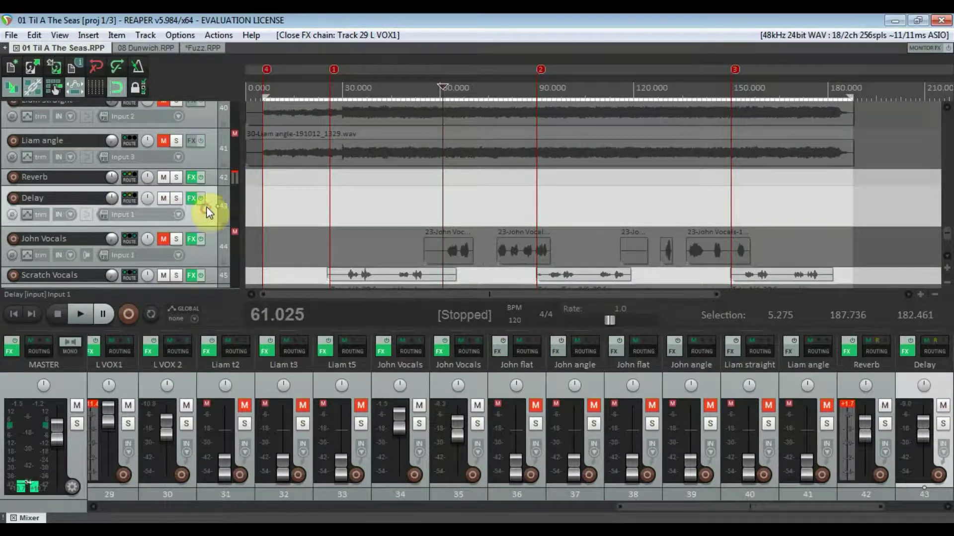
{"action": "left_click", "coordinate": [210, 178]}
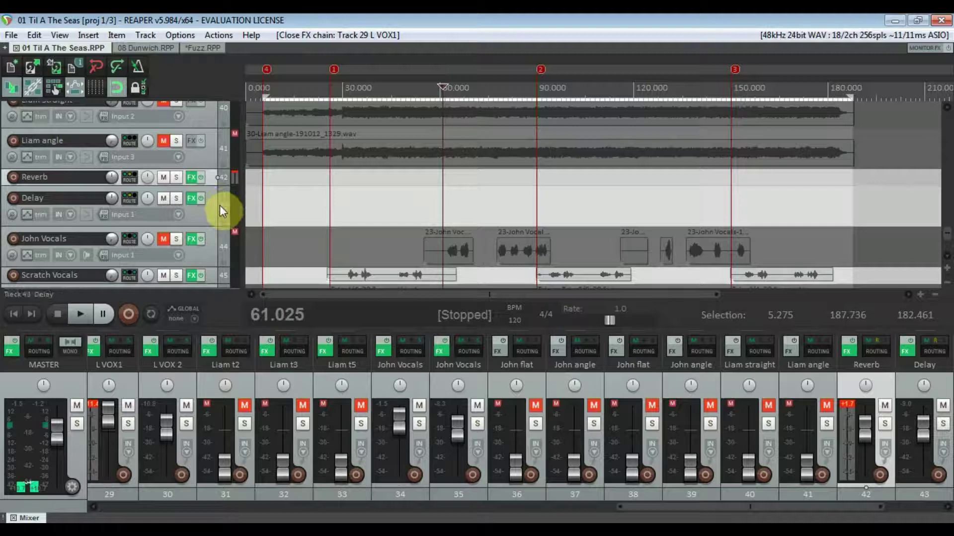
Insert a new empty track directly after the Liam angle track.
{"action": "left_click", "coordinate": [209, 161]}
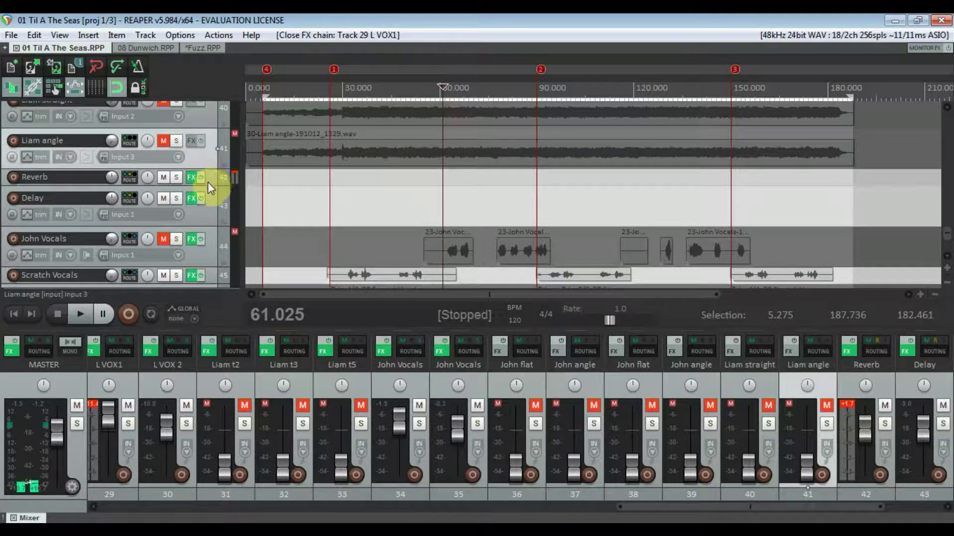
{"action": "left_click", "coordinate": [146, 38]}
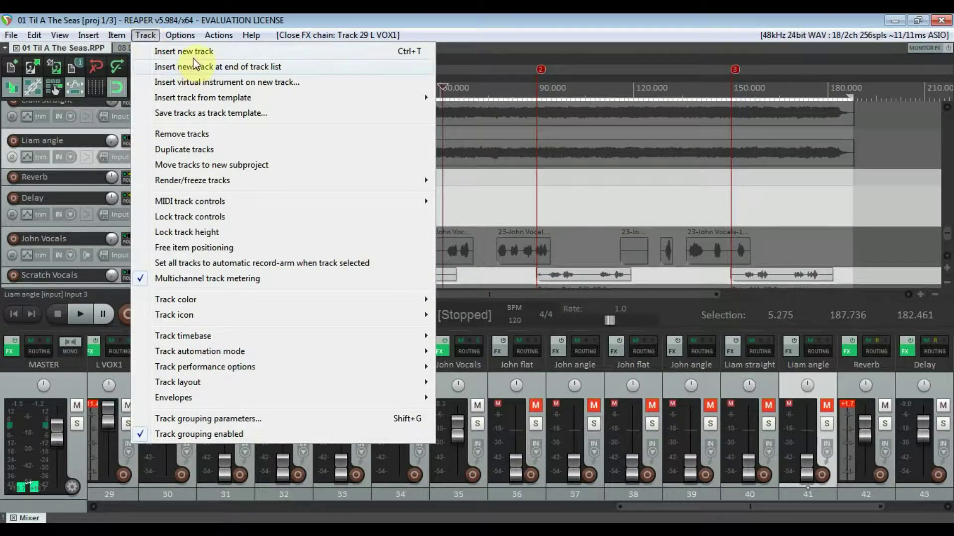
{"action": "left_click", "coordinate": [197, 53]}
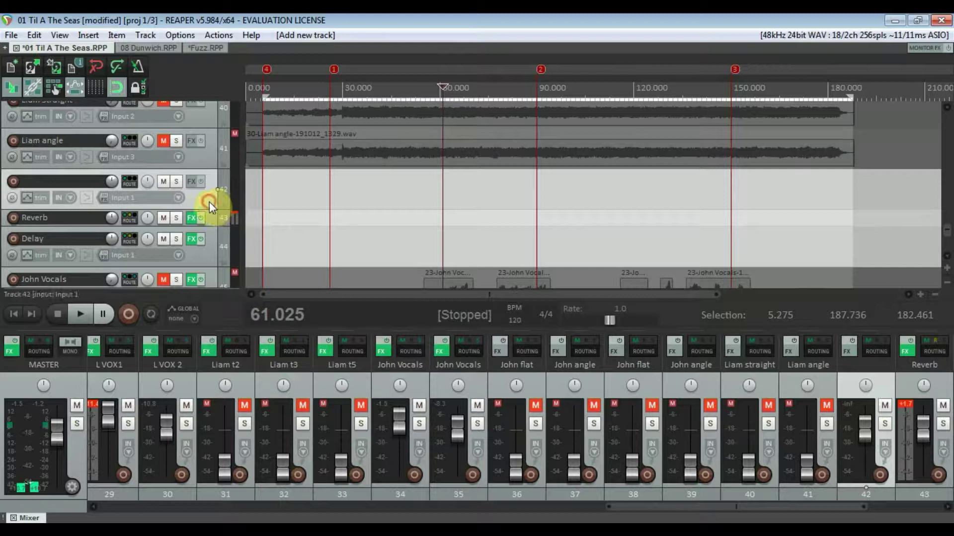
Name the new track 'Reverb 2'.
{"action": "double_click", "coordinate": [73, 180]}
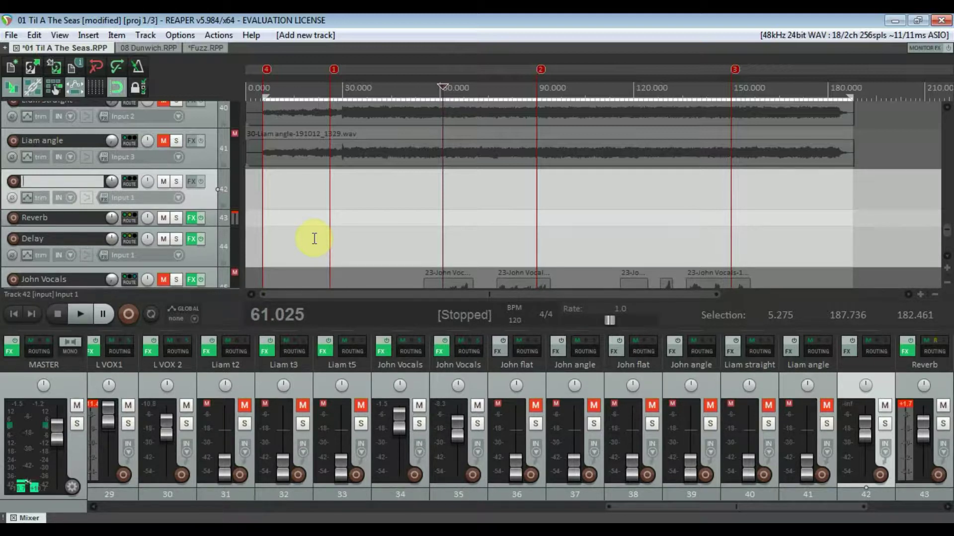
{"action": "type", "text": "Reverb 2"}
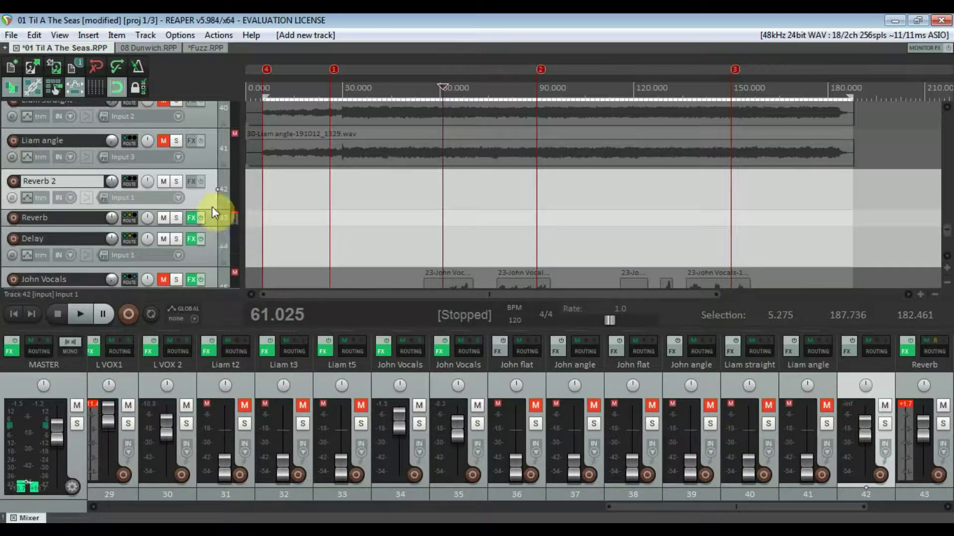
{"action": "key", "text": "Return"}
Add ReaVerb to Reverb 2's FX chain and load the sweetverbo preset.
{"action": "left_click", "coordinate": [191, 181]}
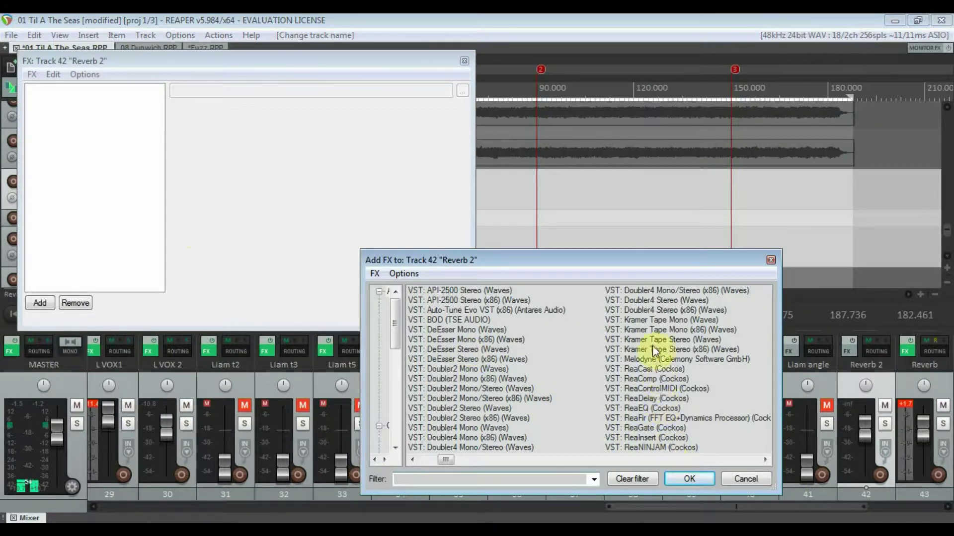
{"action": "left_click", "coordinate": [765, 459]}
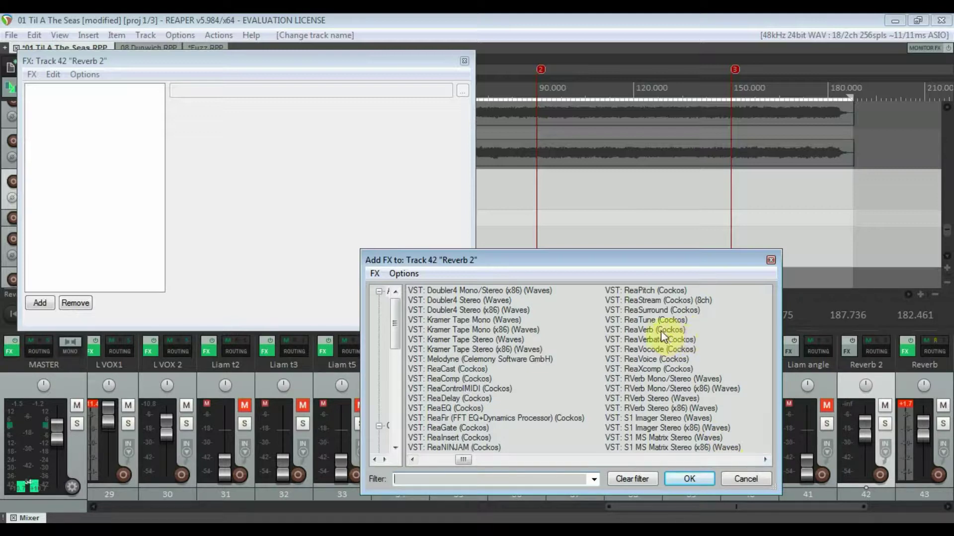
{"action": "double_click", "coordinate": [663, 330]}
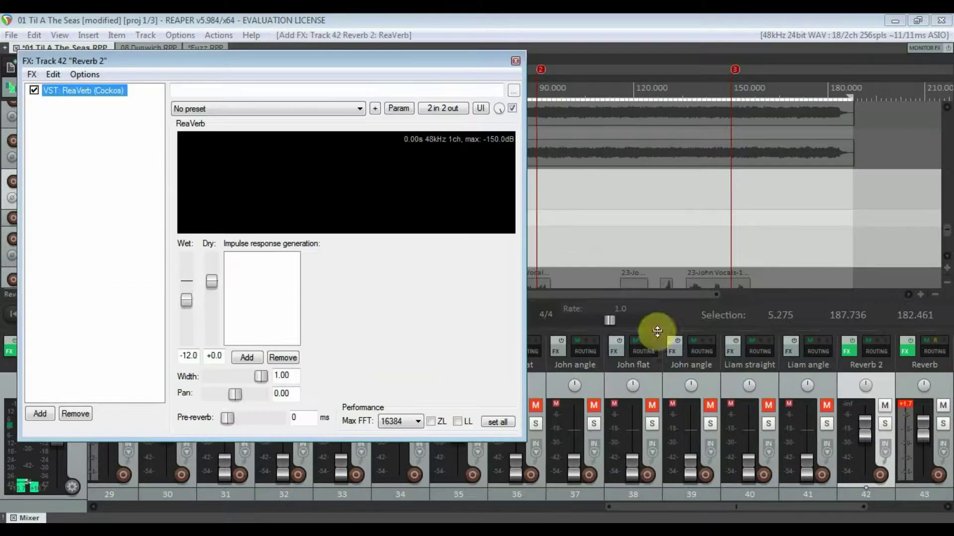
{"action": "left_click", "coordinate": [353, 109]}
{"action": "left_click", "coordinate": [332, 152]}
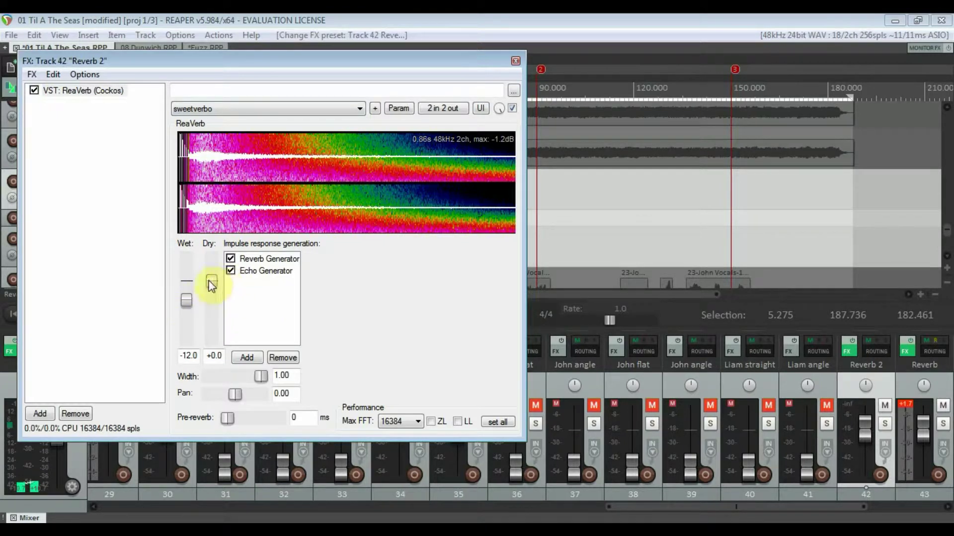
Set ReaVerb's Wet to +0.0 dB and Dry to -inf, then close the FX window.
{"action": "double_click", "coordinate": [190, 302]}
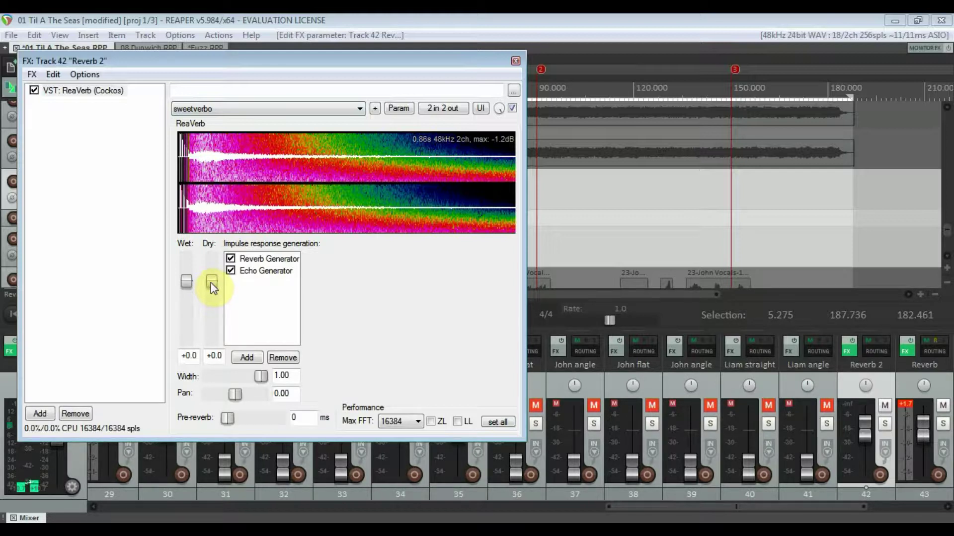
{"action": "left_click_drag", "start_coordinate": [211, 282], "coordinate": [196, 385]}
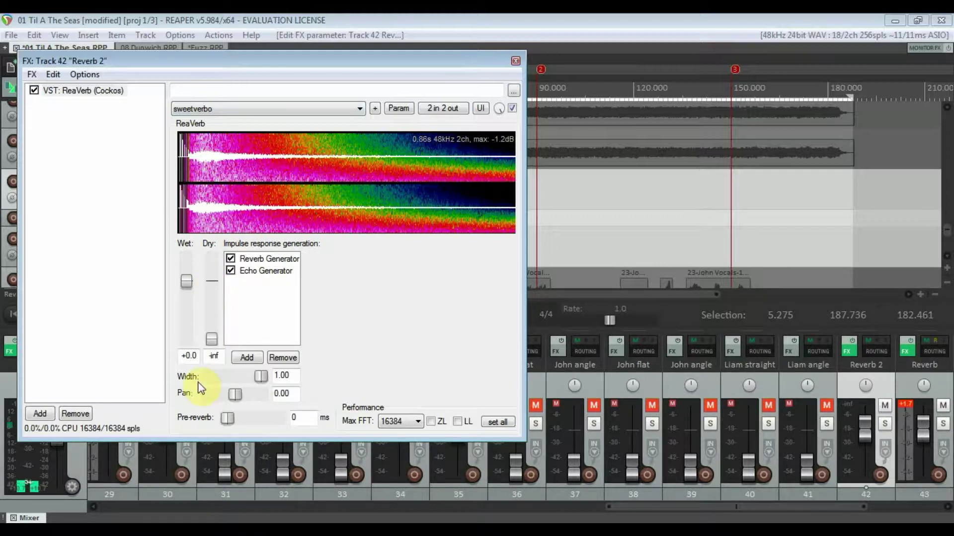
{"action": "left_click", "coordinate": [516, 61]}
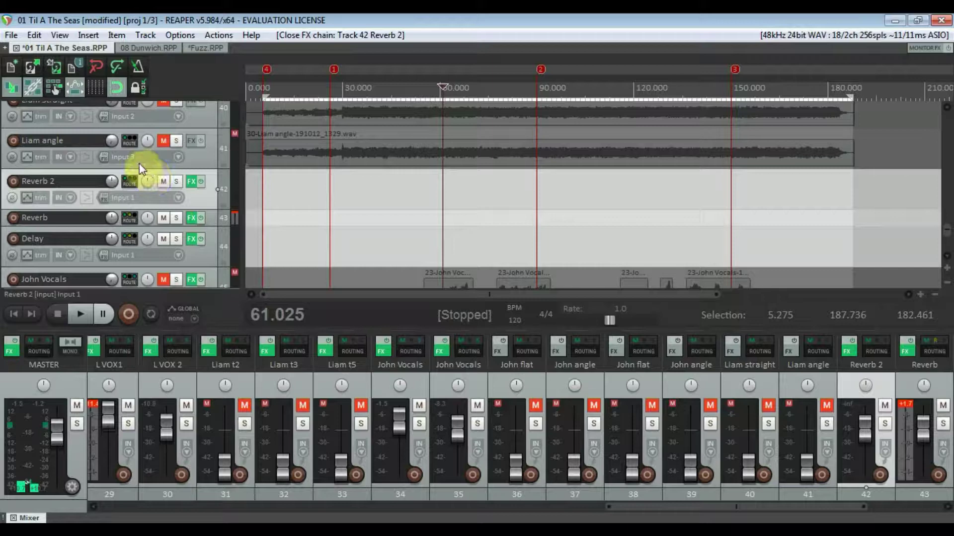
Open Liam angle's routing window and move it to the centre of the screen.
{"action": "left_click", "coordinate": [209, 154]}
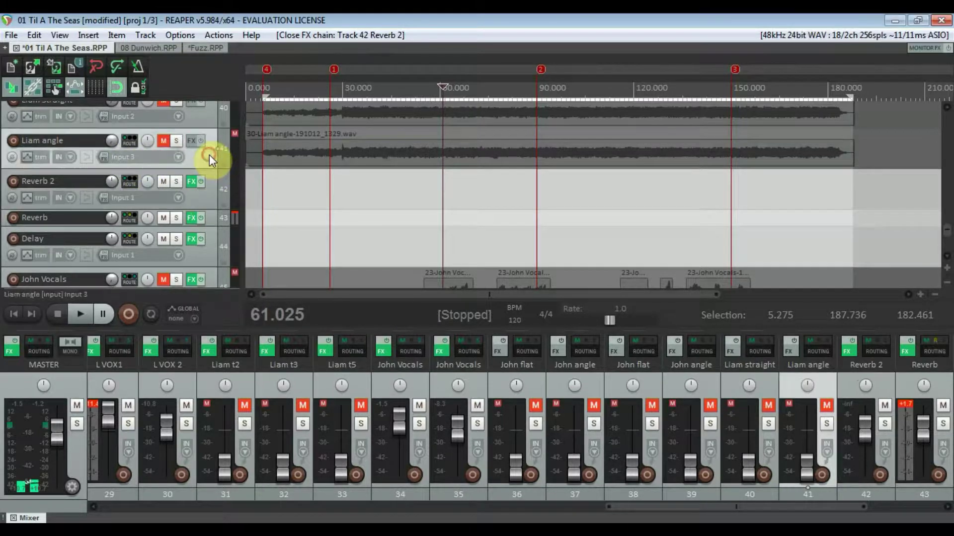
{"action": "left_click", "coordinate": [129, 142]}
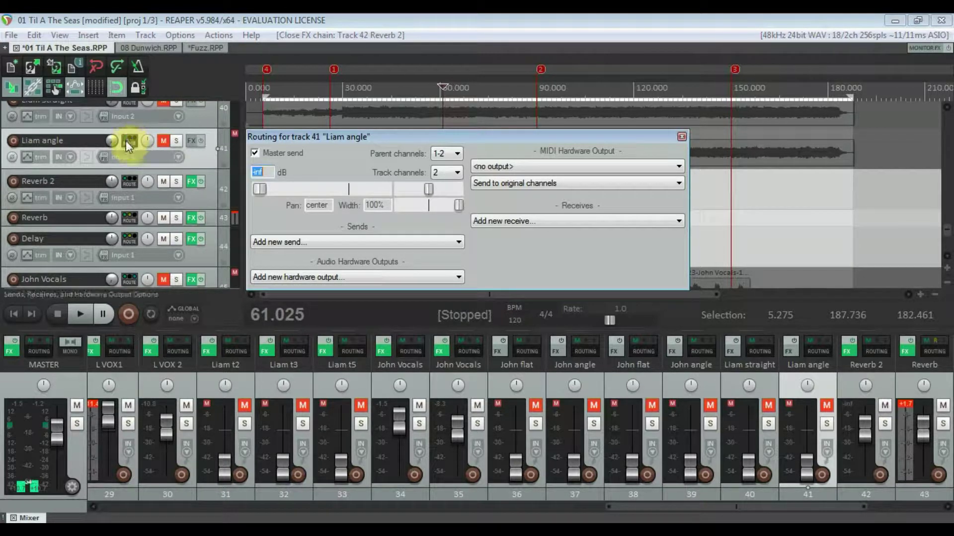
{"action": "left_click", "coordinate": [817, 353]}
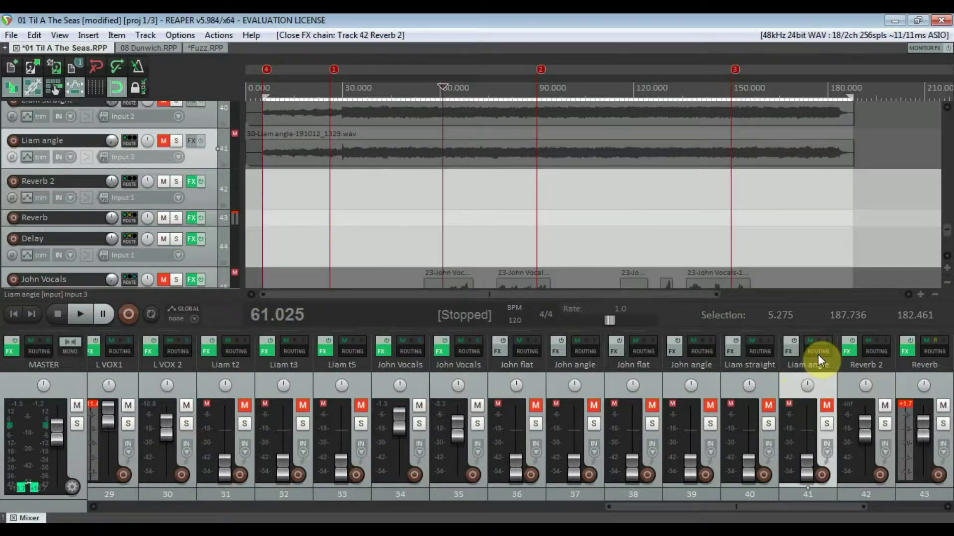
{"action": "left_click", "coordinate": [817, 353]}
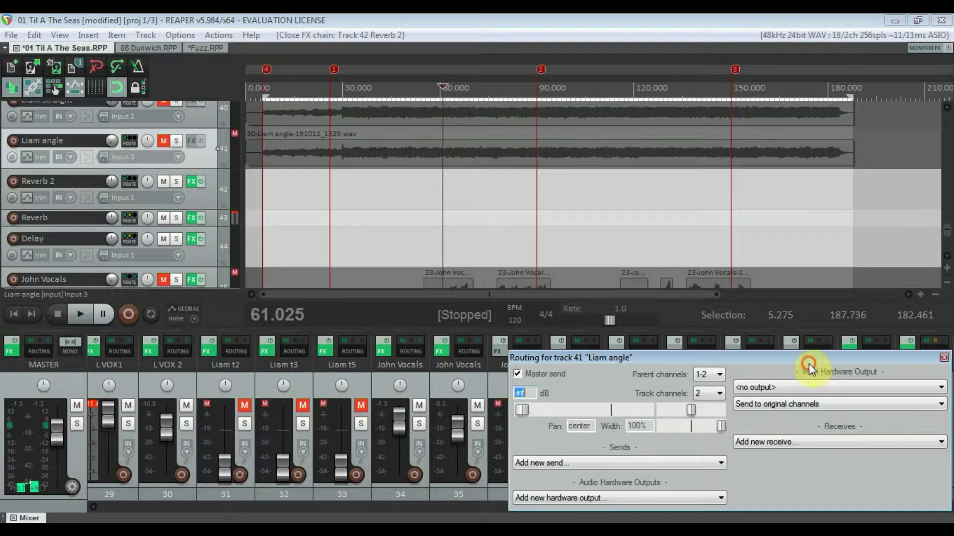
{"action": "left_click_drag", "start_coordinate": [809, 363], "coordinate": [652, 190]}
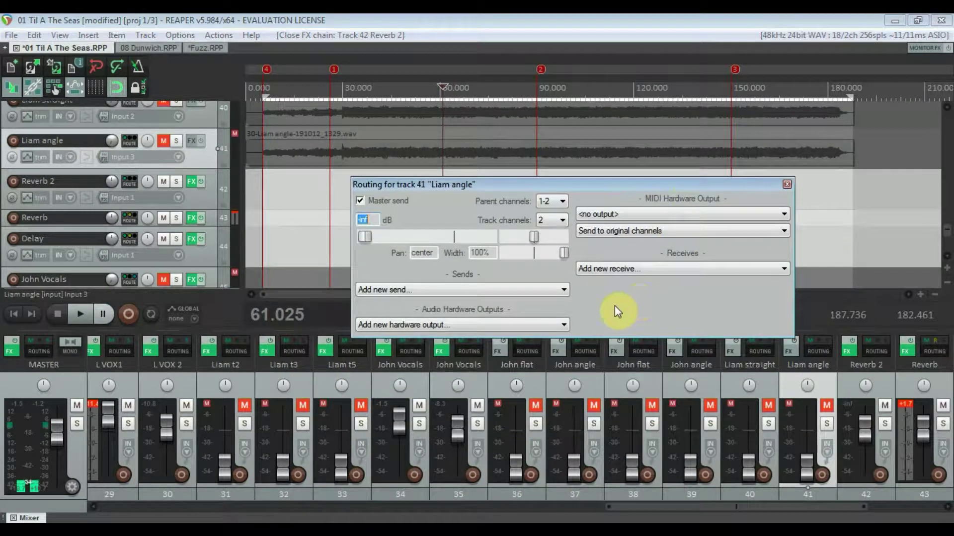
Add a send from Liam angle to Reverb 2, reset it to 0 dB, and close routing.
{"action": "left_click", "coordinate": [460, 288]}
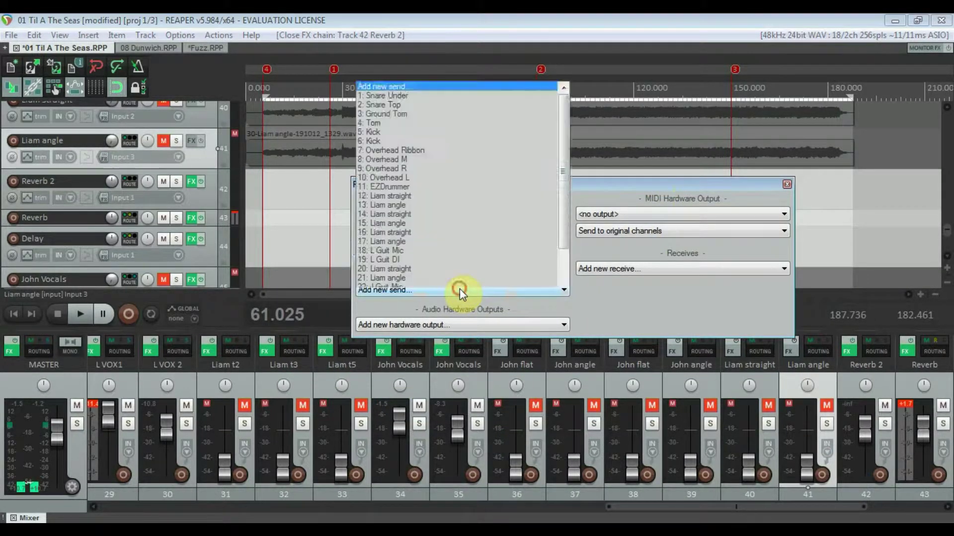
{"action": "scroll", "coordinate": [479, 94], "scroll_direction": "down", "scroll_amount": 3}
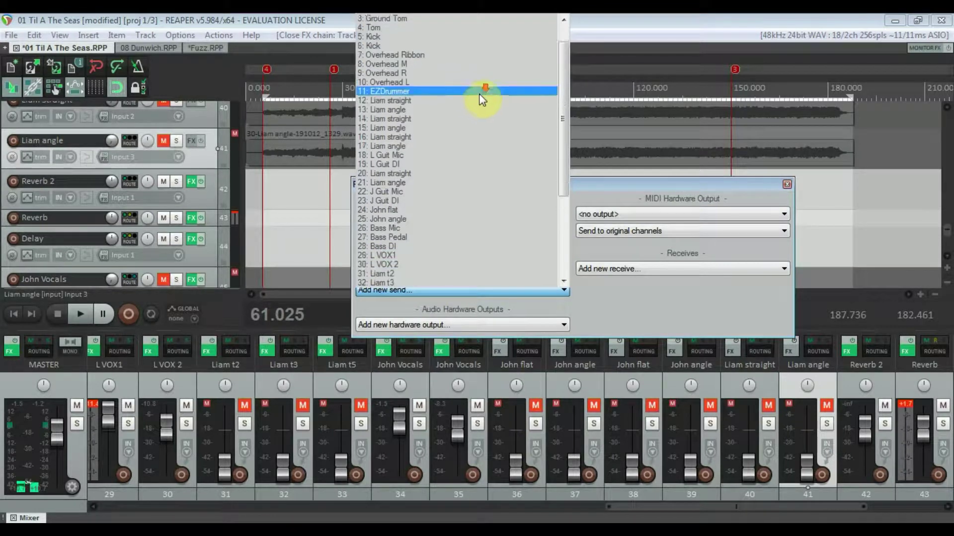
{"action": "scroll", "coordinate": [481, 99], "scroll_direction": "down", "scroll_amount": 4}
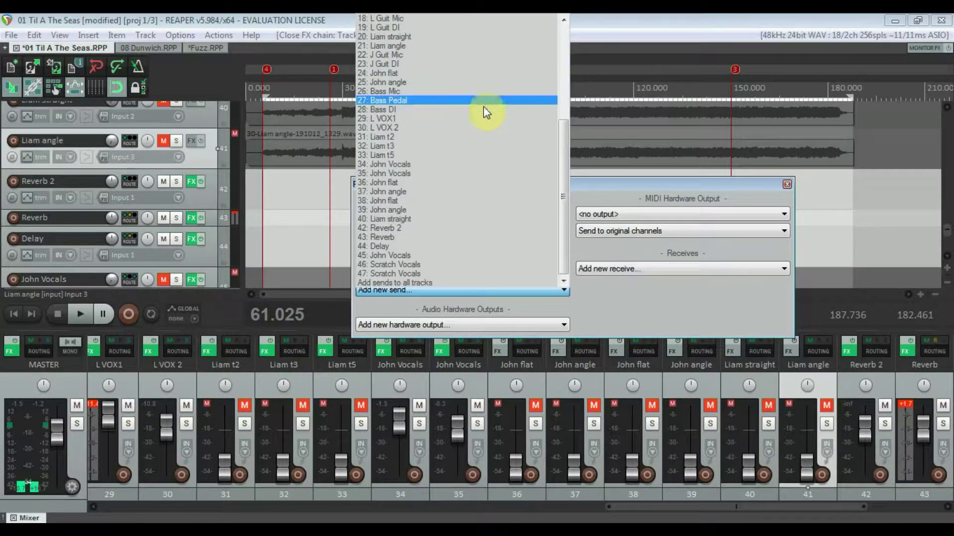
{"action": "left_click", "coordinate": [404, 230]}
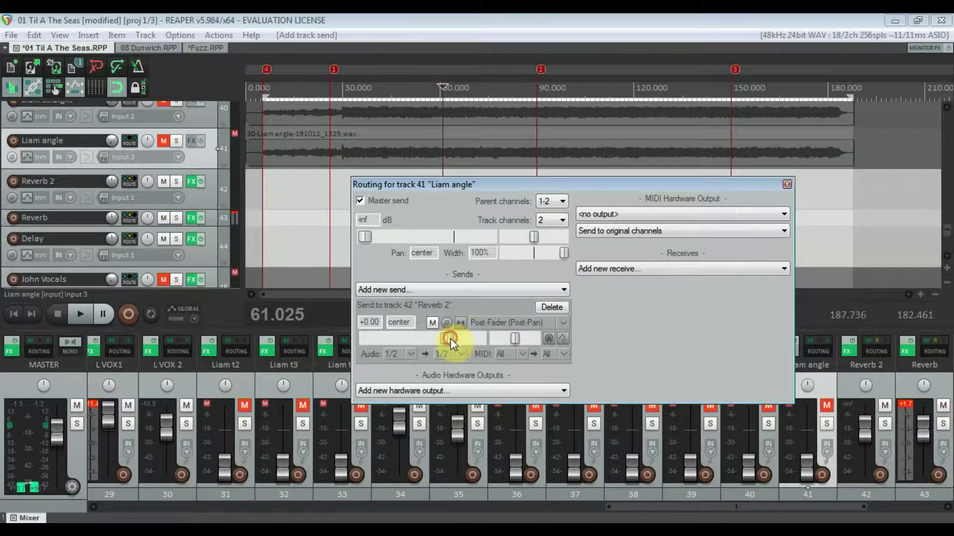
{"action": "left_click_drag", "start_coordinate": [451, 336], "coordinate": [374, 335]}
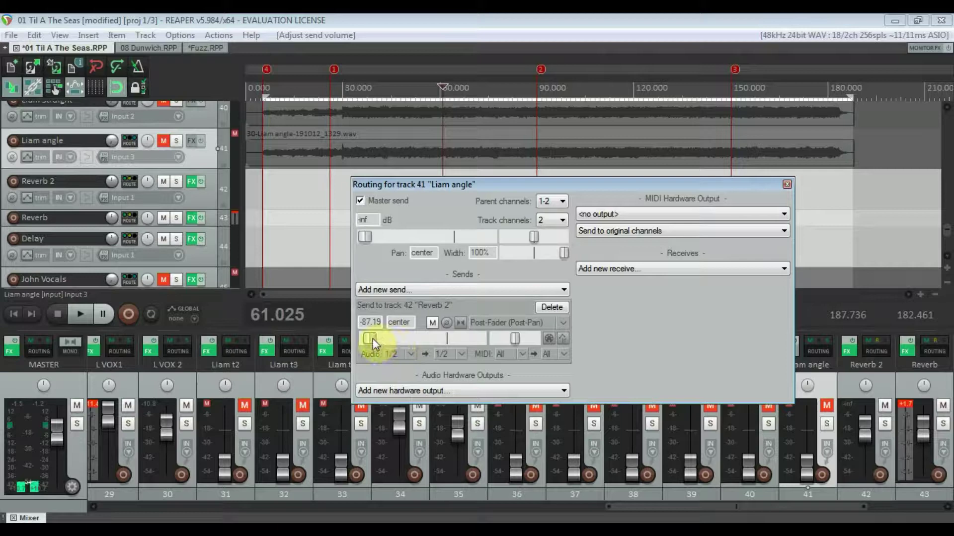
{"action": "double_click", "coordinate": [414, 335]}
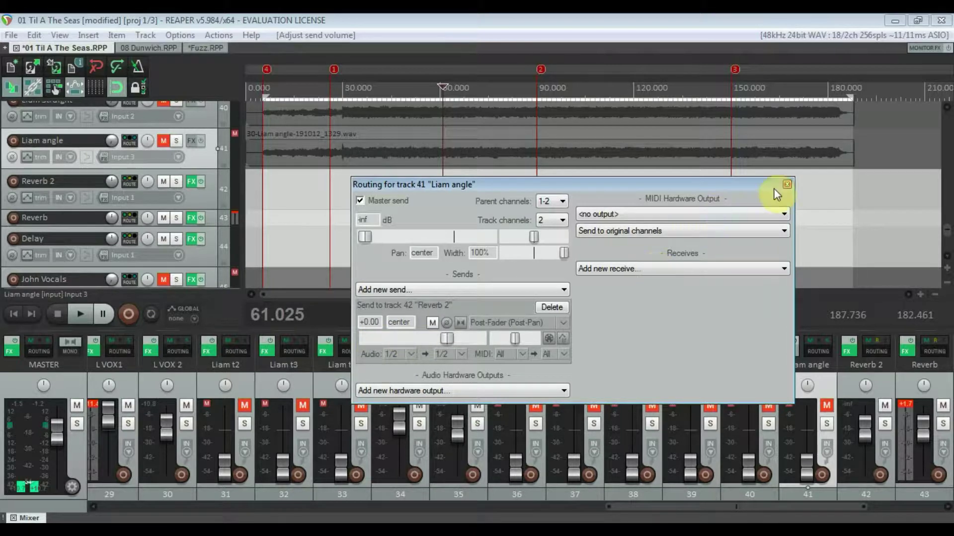
{"action": "left_click", "coordinate": [786, 184]}
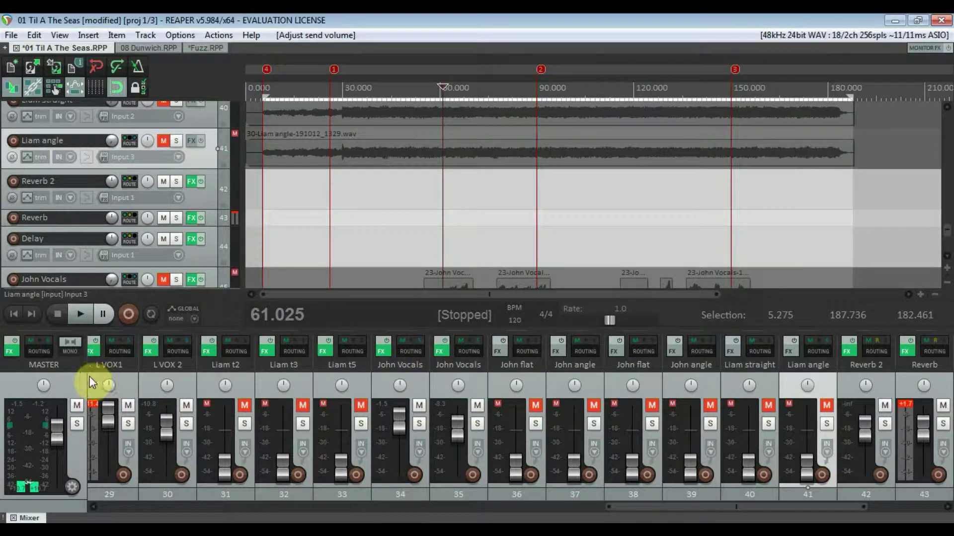
Open Liam angle's empty FX chain and close it without adding a plugin.
{"action": "left_click", "coordinate": [790, 352]}
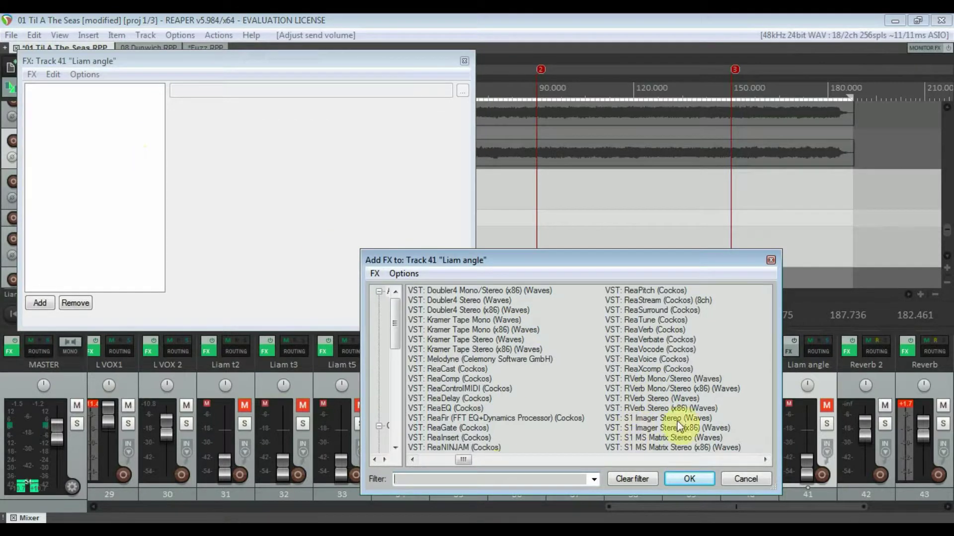
{"action": "left_click", "coordinate": [746, 479]}
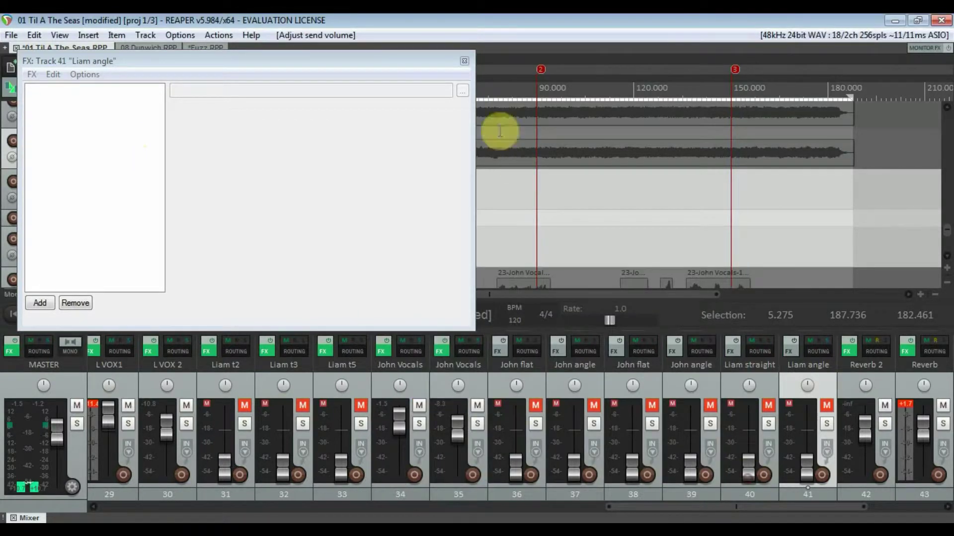
{"action": "left_click", "coordinate": [464, 61]}
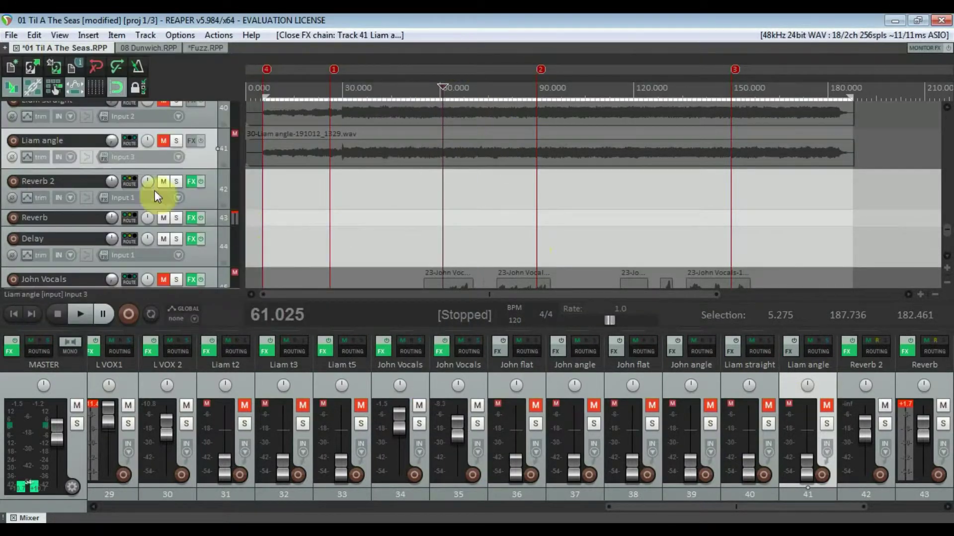
Check Reverb 2's ReaVerb is fully wet, then view Reverb 2's receive from Liam angle.
{"action": "left_click", "coordinate": [191, 182]}
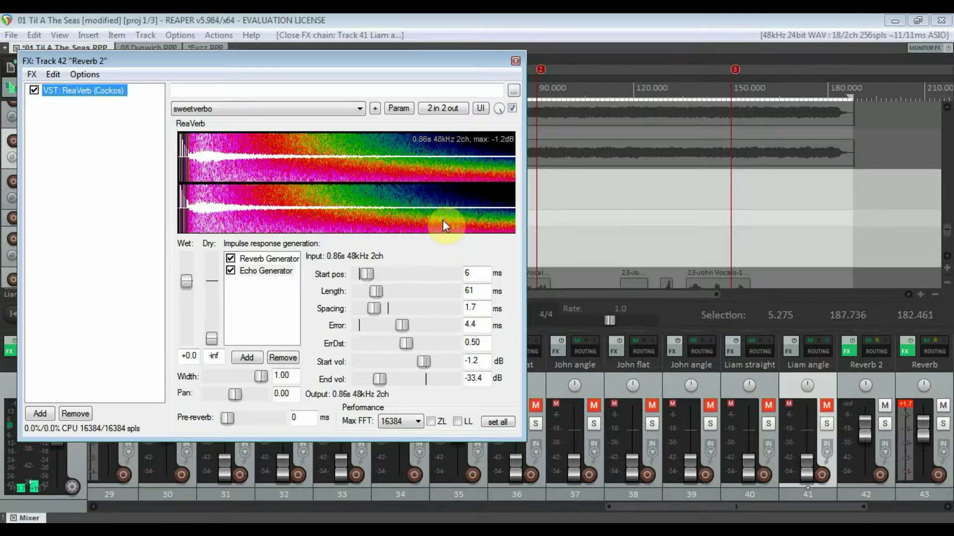
{"action": "left_click", "coordinate": [515, 63]}
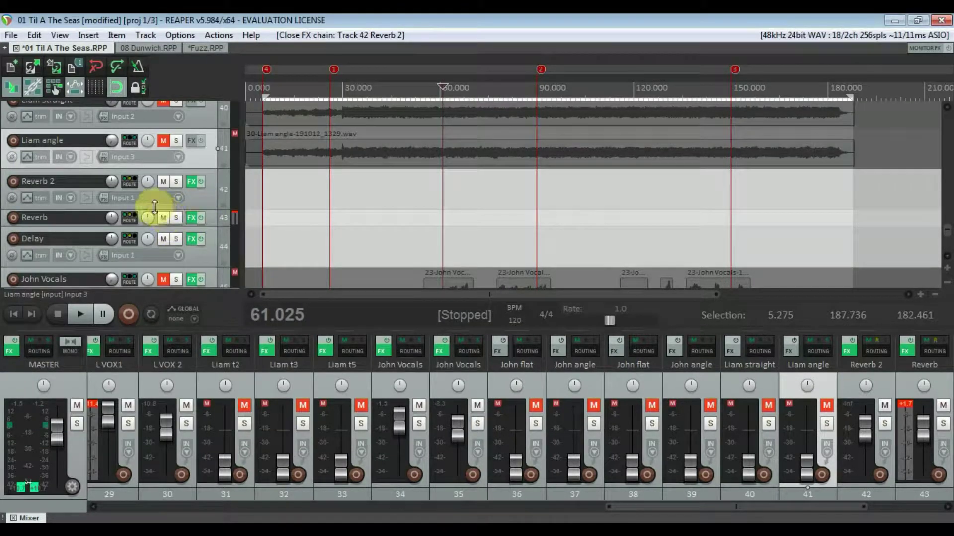
{"action": "left_click", "coordinate": [130, 186]}
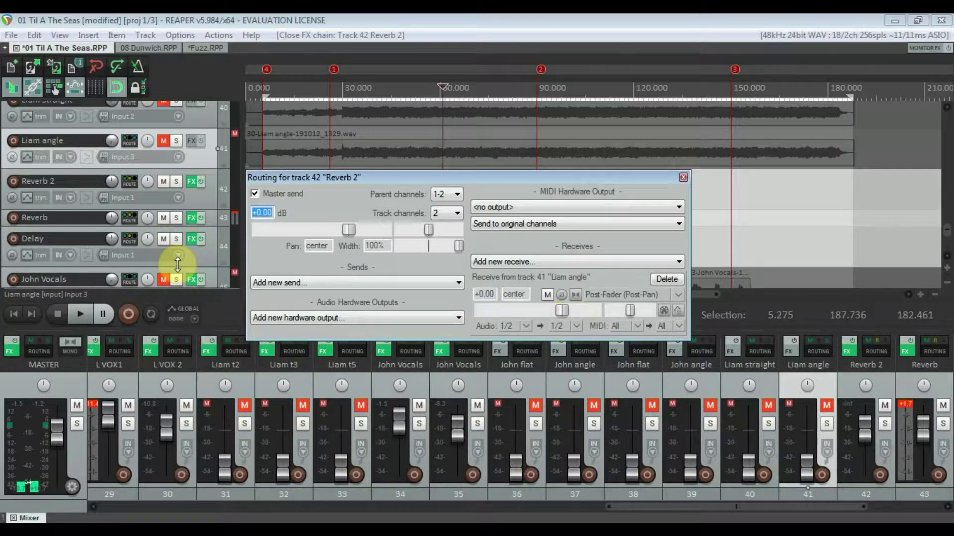
Add a post-fader send from John angle to track 42 Reverb 2 at +0.00 dB.
{"action": "left_click", "coordinate": [698, 352]}
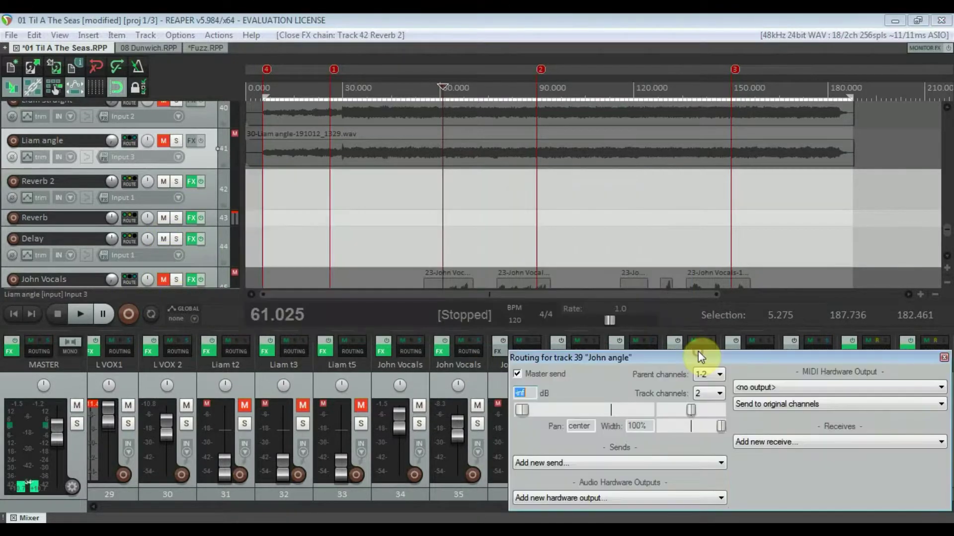
{"action": "left_click", "coordinate": [611, 463]}
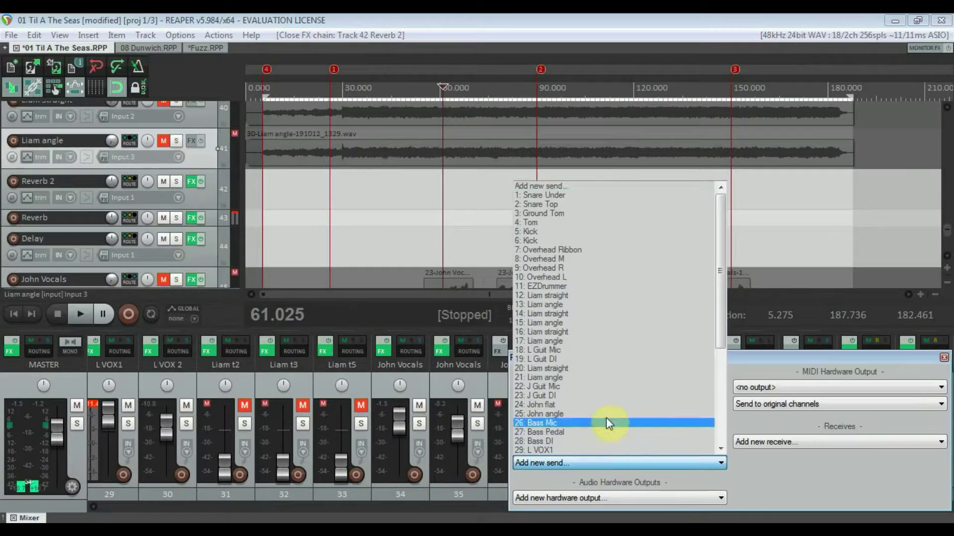
{"action": "scroll", "coordinate": [604, 415], "scroll_direction": "down", "scroll_amount": 3}
{"action": "scroll", "coordinate": [603, 408], "scroll_direction": "down", "scroll_amount": 3}
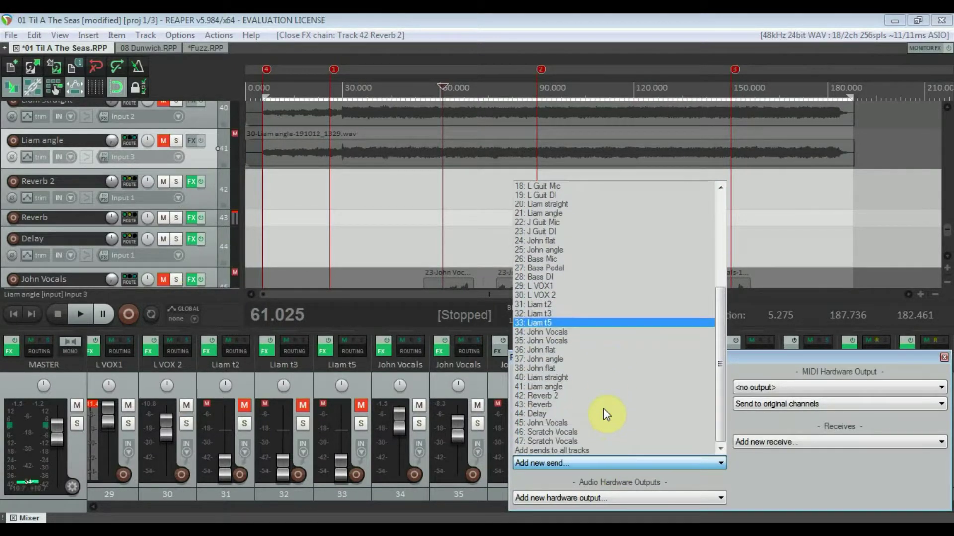
{"action": "left_click", "coordinate": [582, 392]}
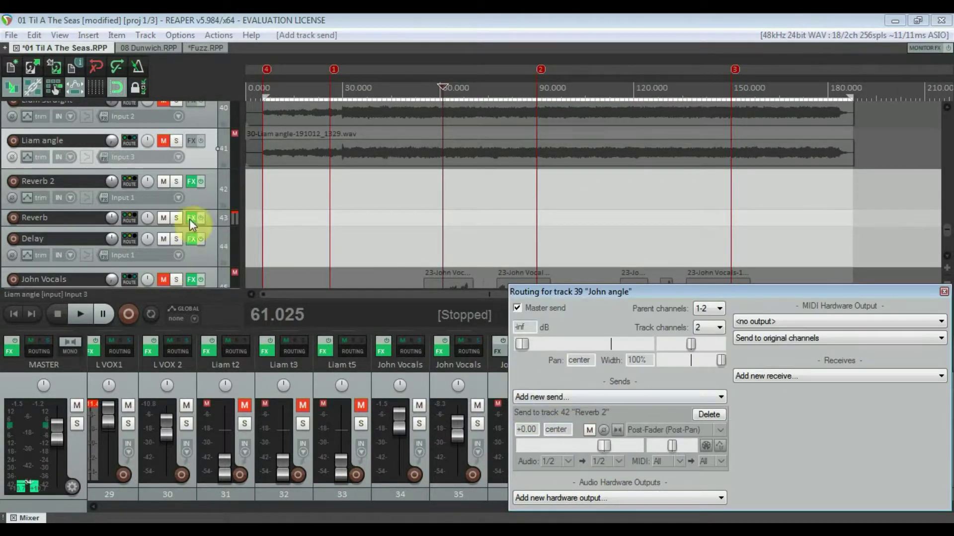
Add a send from John Vocals to track 42 Reverb 2.
{"action": "left_click", "coordinate": [131, 221]}
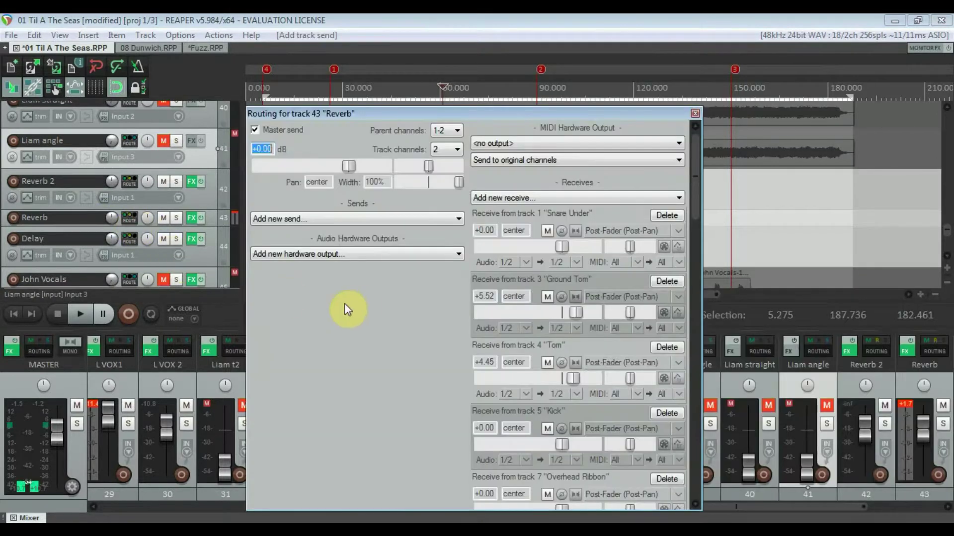
{"action": "scroll", "coordinate": [124, 175], "scroll_direction": "down", "scroll_amount": 3}
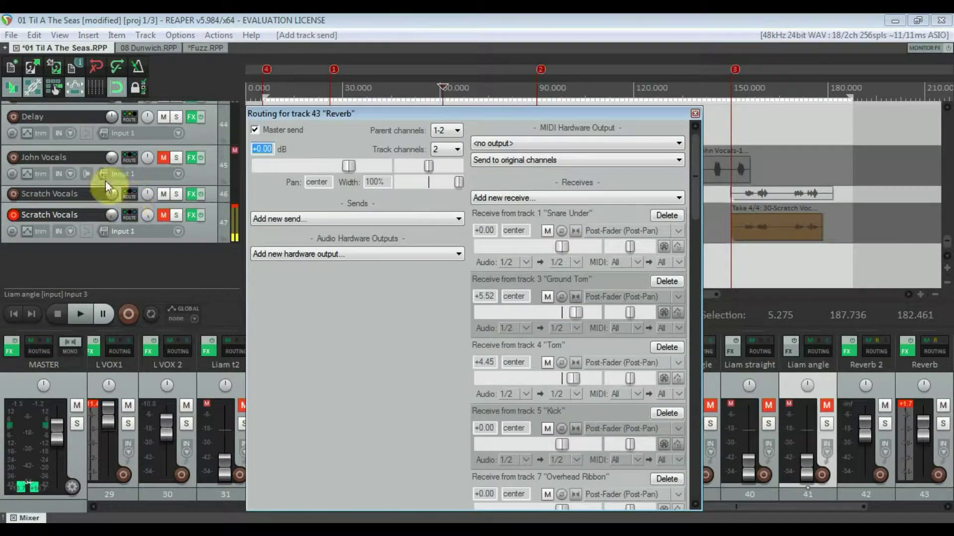
{"action": "left_click", "coordinate": [124, 159]}
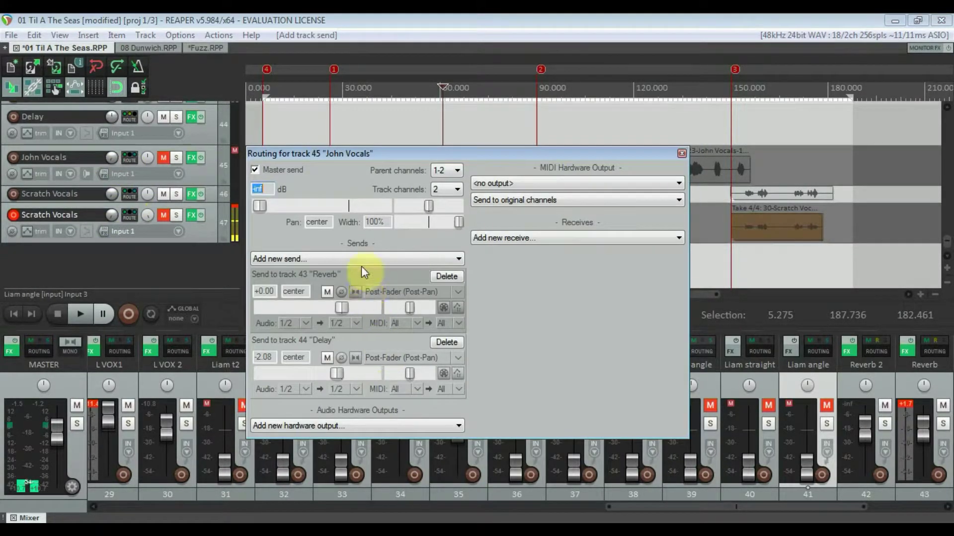
{"action": "left_click", "coordinate": [359, 259]}
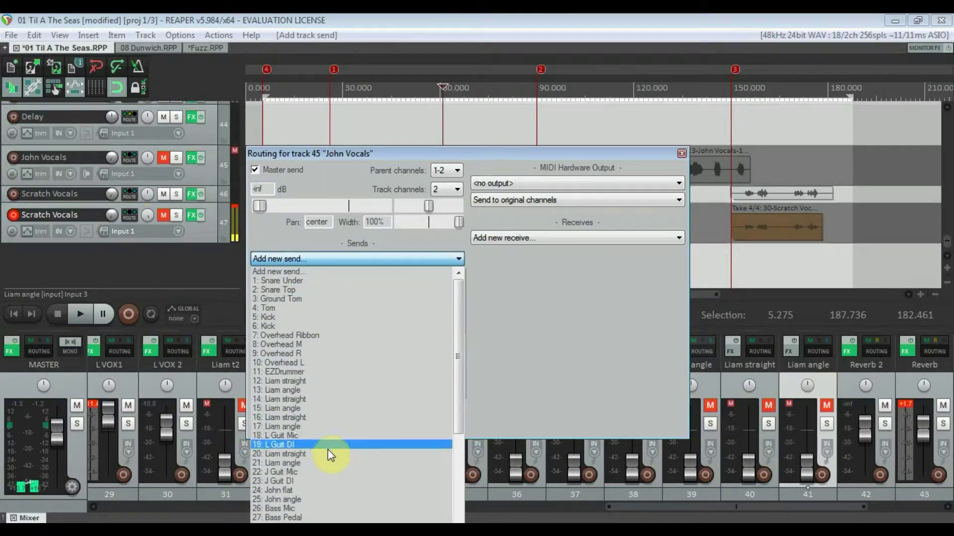
{"action": "scroll", "coordinate": [330, 475], "scroll_direction": "down", "scroll_amount": 6}
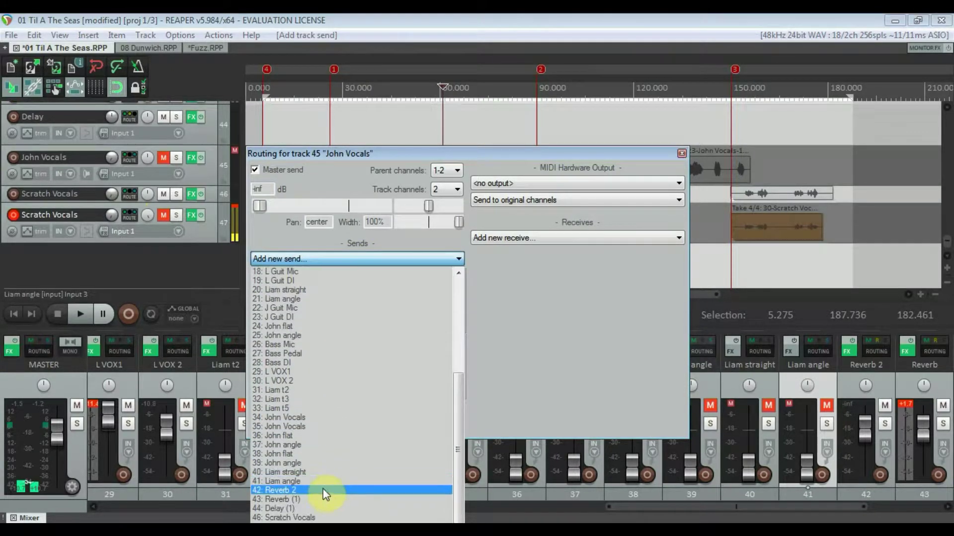
{"action": "left_click", "coordinate": [324, 491]}
Show Reverb 2's routing with its receives from tracks 39, 41 and 45.
{"action": "scroll", "coordinate": [177, 244], "scroll_direction": "up", "scroll_amount": 5}
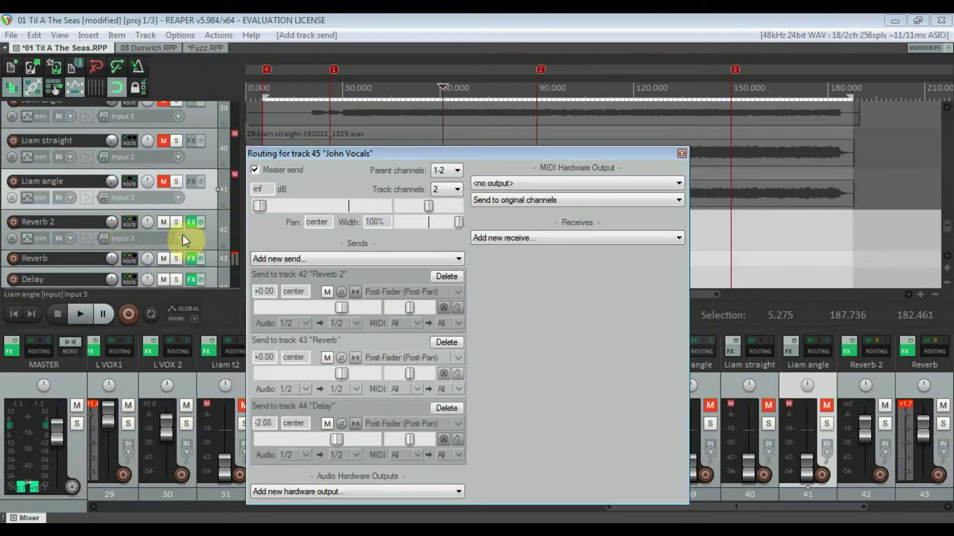
{"action": "left_click", "coordinate": [166, 236]}
{"action": "left_click", "coordinate": [129, 222]}
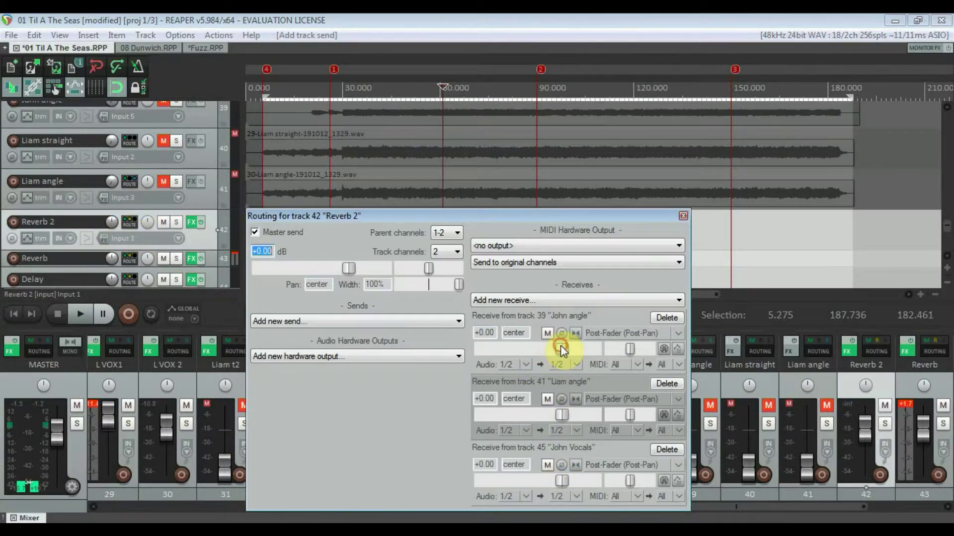
Lower Reverb 2's John angle receive to -0.33 dB, then view the Delay track's receives.
{"action": "mouse_move", "coordinate": [559, 348]}
{"action": "left_mouse_down"}
{"action": "mouse_move", "coordinate": [542, 348]}
{"action": "mouse_move", "coordinate": [571, 347]}
{"action": "mouse_move", "coordinate": [535, 351]}
{"action": "mouse_move", "coordinate": [568, 352]}
{"action": "mouse_move", "coordinate": [560, 351]}
{"action": "left_mouse_up"}
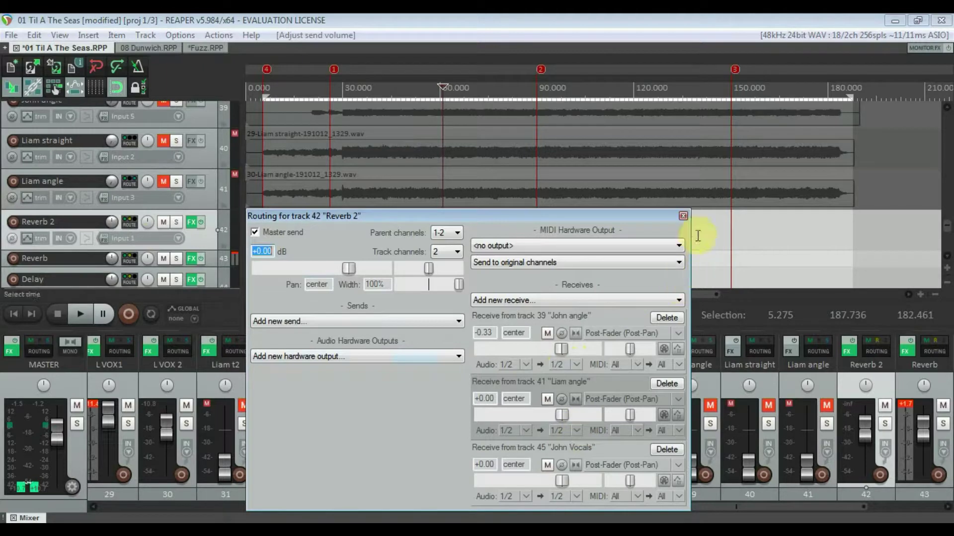
{"action": "left_click", "coordinate": [684, 216]}
{"action": "scroll", "coordinate": [133, 243], "scroll_direction": "down", "scroll_amount": 1}
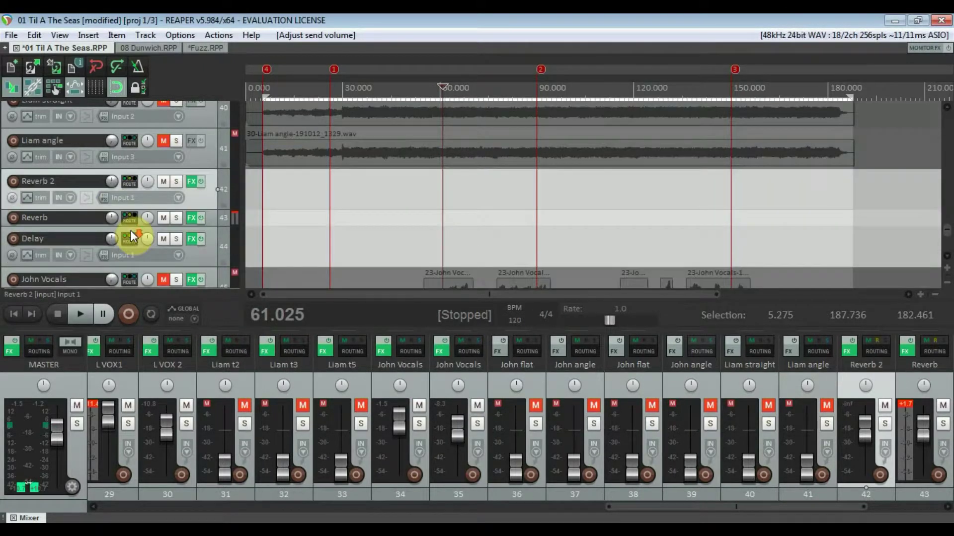
{"action": "left_click", "coordinate": [213, 260]}
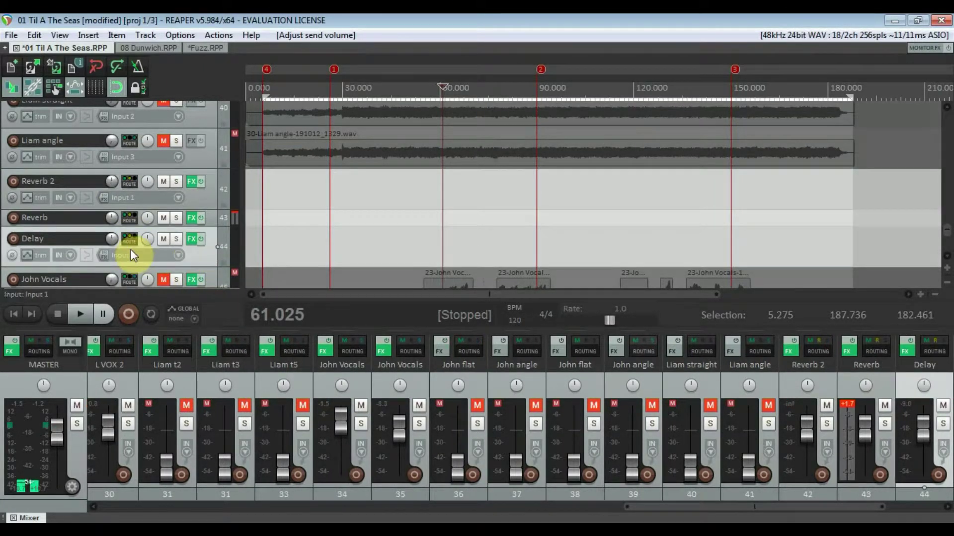
{"action": "left_click", "coordinate": [131, 241]}
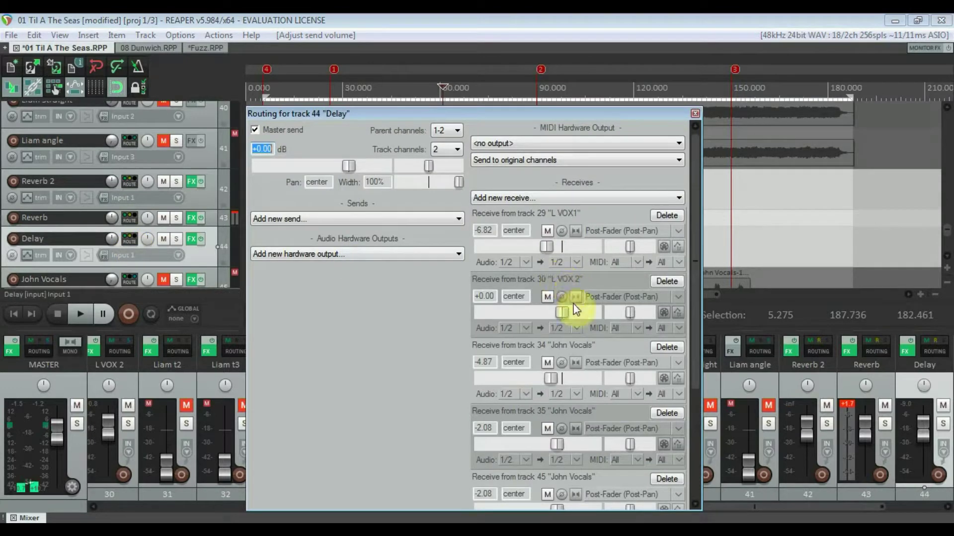
{"action": "scroll", "coordinate": [580, 294], "scroll_direction": "down", "scroll_amount": 2}
{"action": "scroll", "coordinate": [580, 295], "scroll_direction": "up", "scroll_amount": 5}
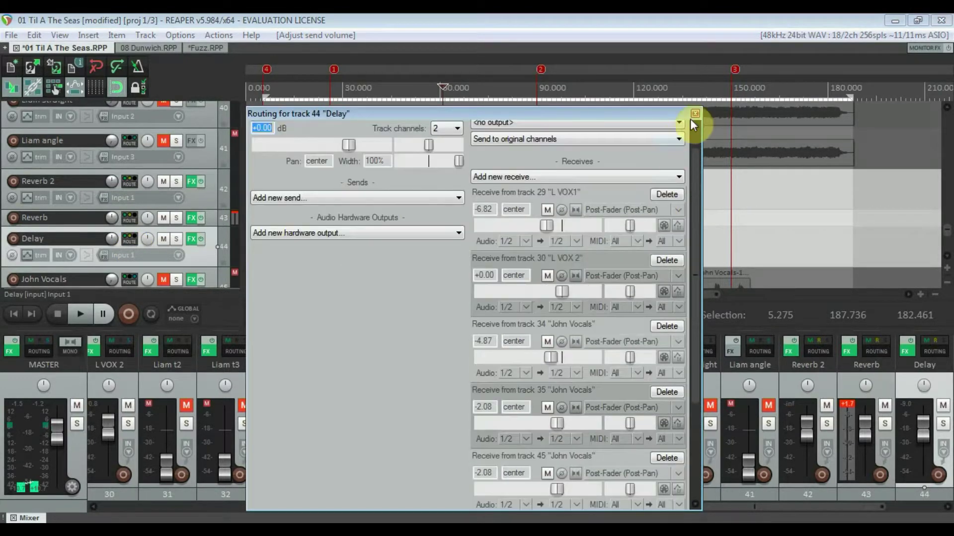
Close the Routing for track 44 Delay window.
{"action": "left_click", "coordinate": [694, 114]}
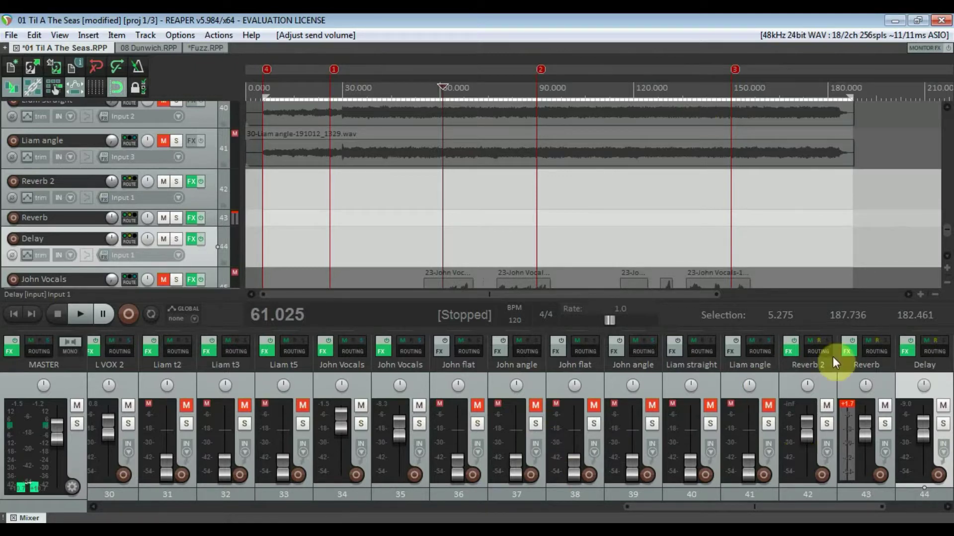
{"action": "left_click", "coordinate": [821, 352]}
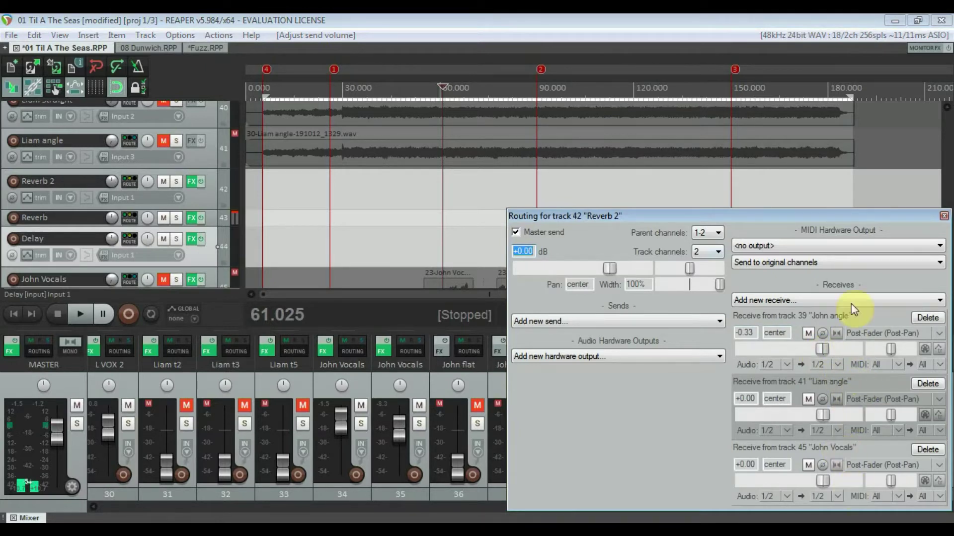
{"action": "left_click", "coordinate": [943, 216]}
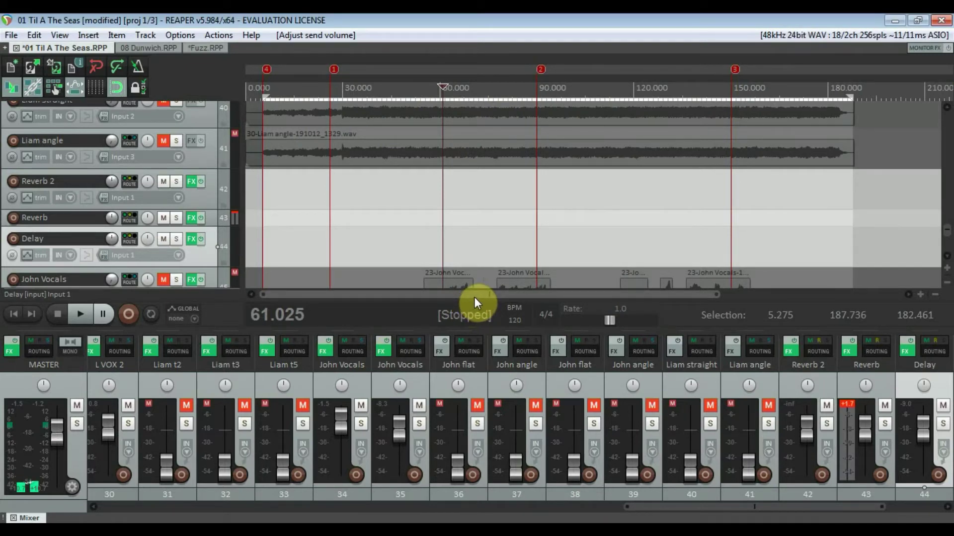
{"action": "mouse_move", "coordinate": [475, 297]}
{"action": "left_mouse_down"}
{"action": "mouse_move", "coordinate": [517, 295]}
{"action": "mouse_move", "coordinate": [487, 296]}
{"action": "left_mouse_up"}
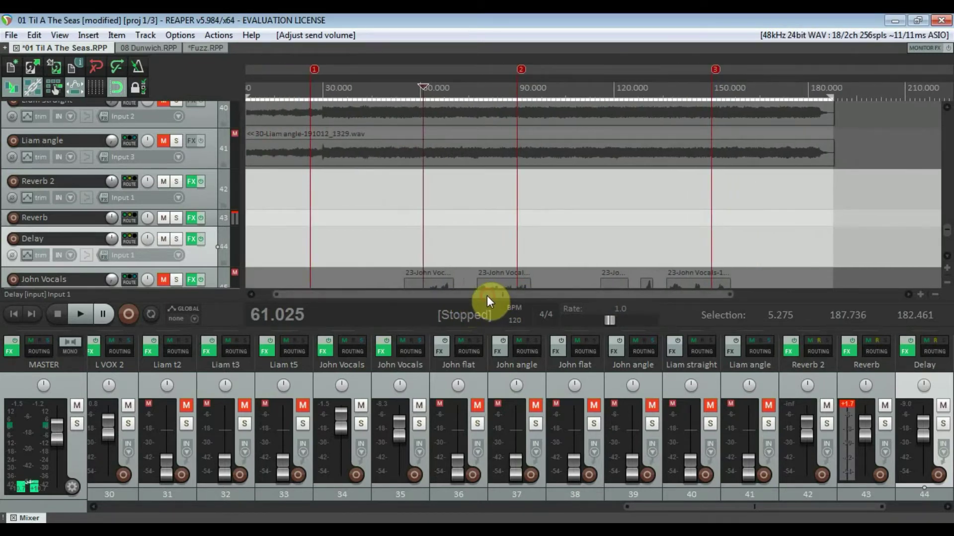